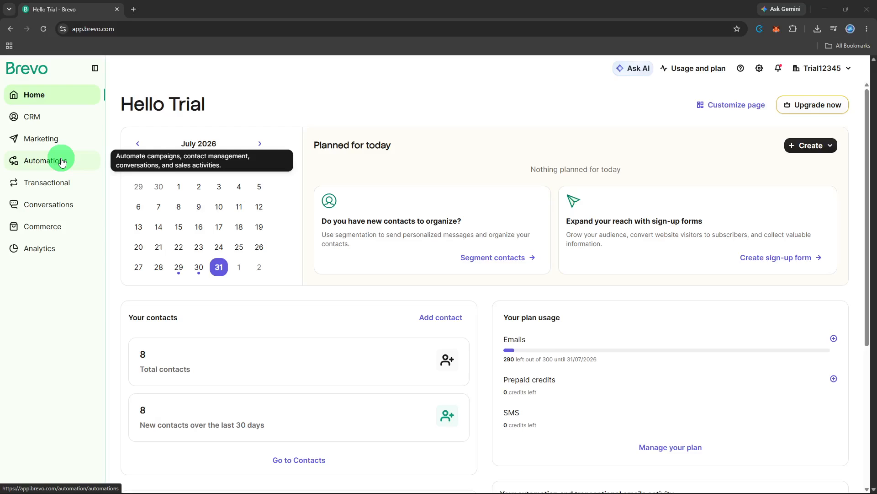
Create a new automation workflow from scratch.
{"action": "left_click", "coordinate": [62, 161]}
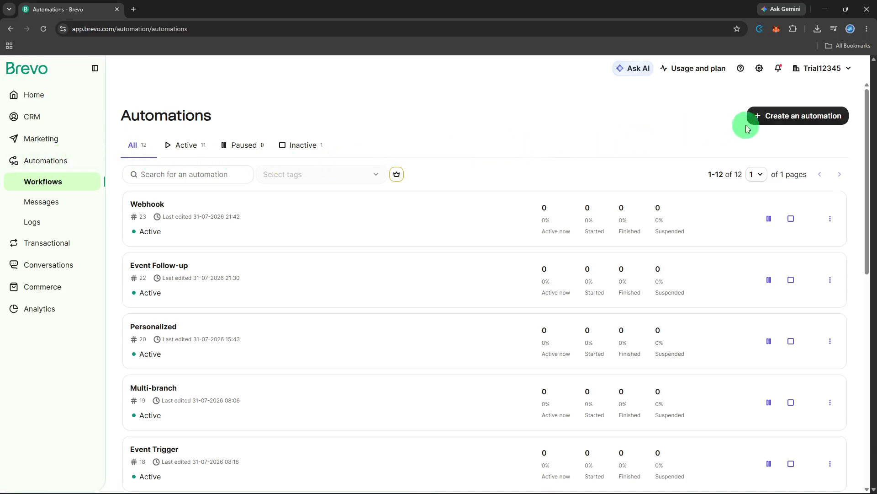
{"action": "left_click", "coordinate": [766, 117]}
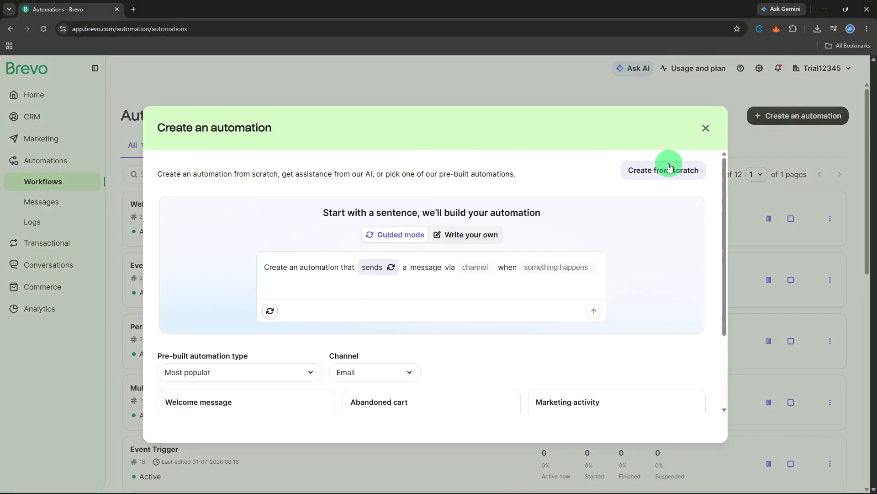
{"action": "left_click", "coordinate": [669, 167]}
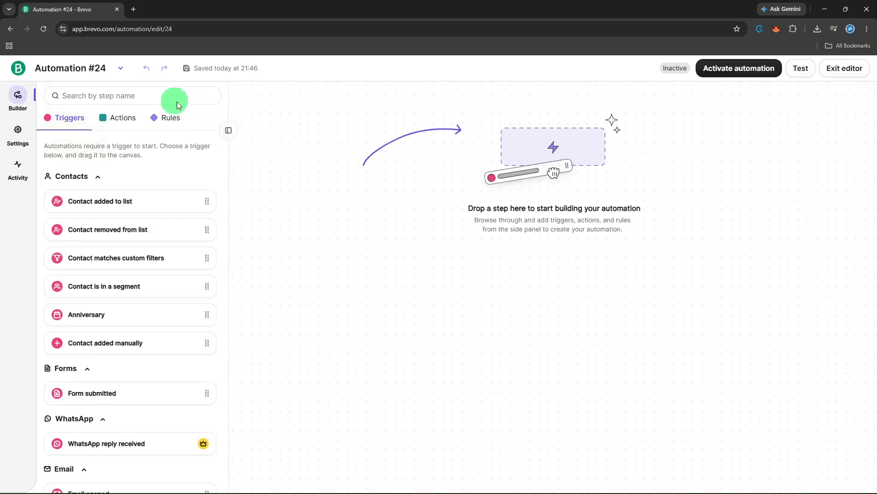
Rename the new automation as "Webinar attendees".
{"action": "left_click", "coordinate": [106, 72]}
{"action": "triple_click", "coordinate": [106, 72]}
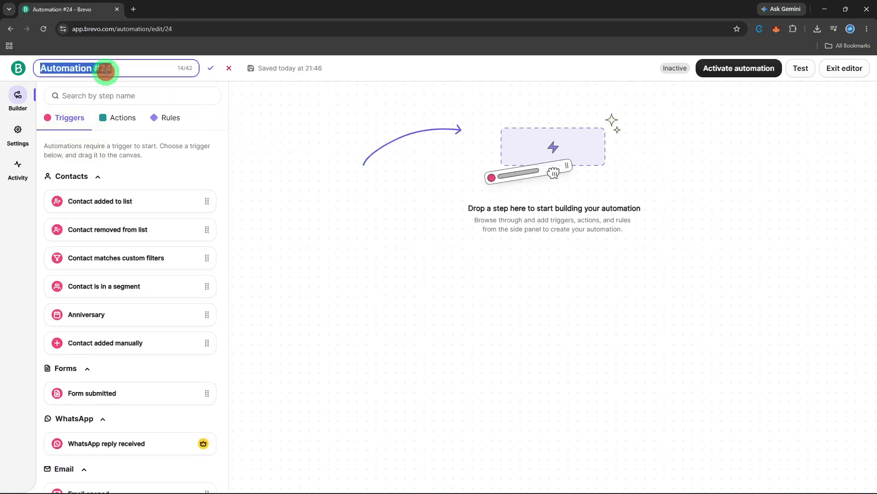
{"action": "key", "text": "BackSpace"}
{"action": "type", "text": "W"}
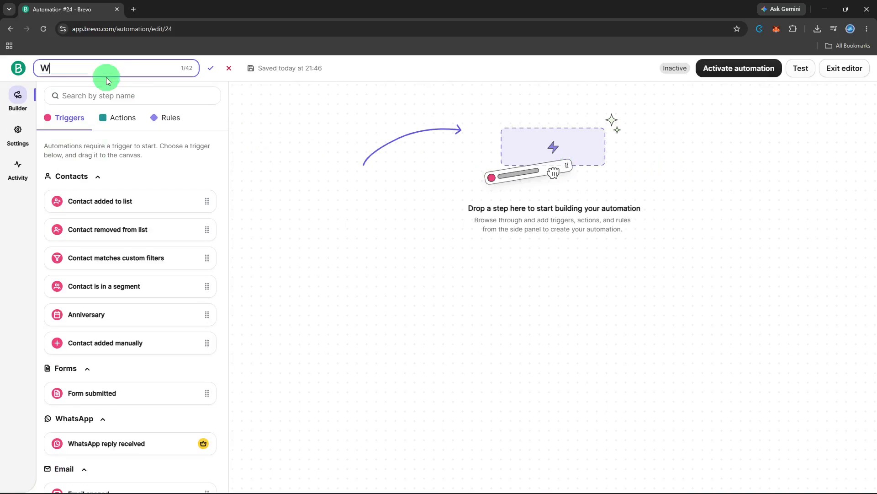
{"action": "type", "text": "ebinar attendees"}
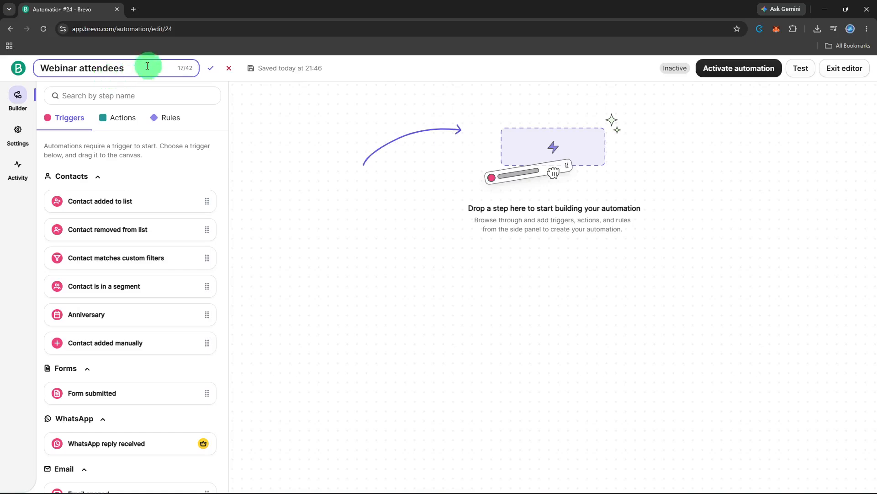
{"action": "left_click", "coordinate": [210, 69]}
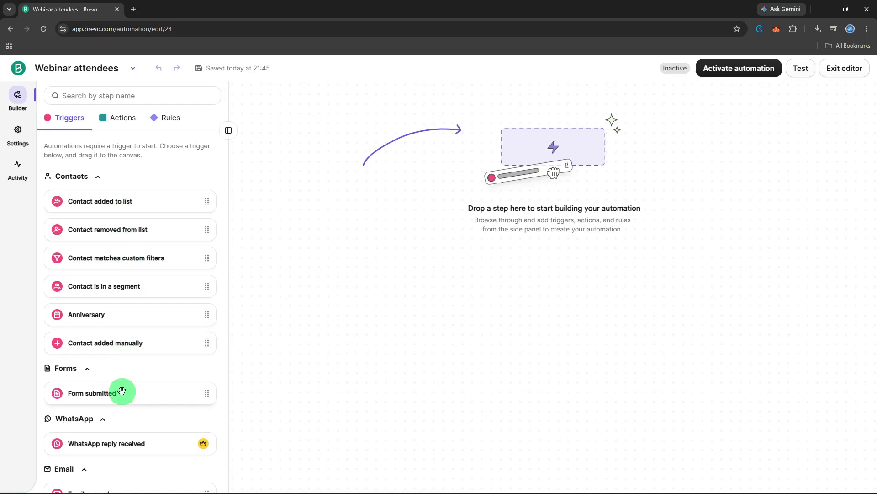
Add a Form submitted trigger to the canvas, assign it the WEBINAR sign-up form and save it.
{"action": "left_click_drag", "start_coordinate": [121, 389], "coordinate": [496, 208]}
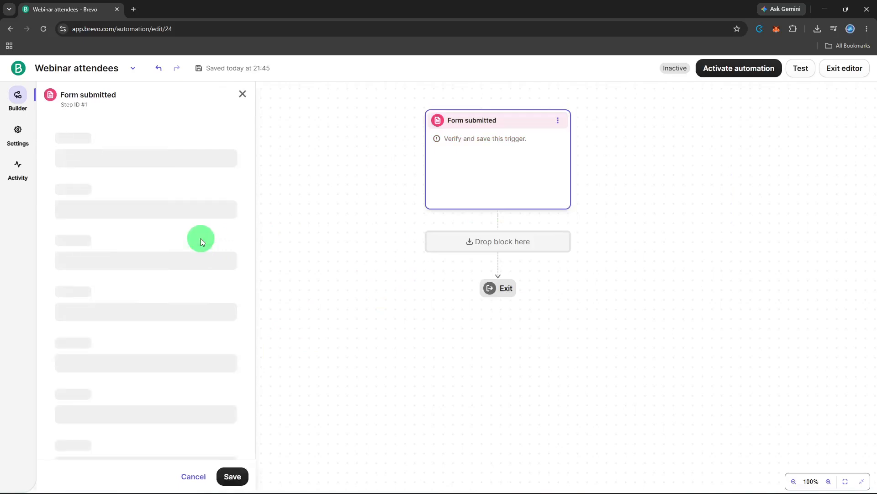
{"action": "left_click", "coordinate": [144, 153]}
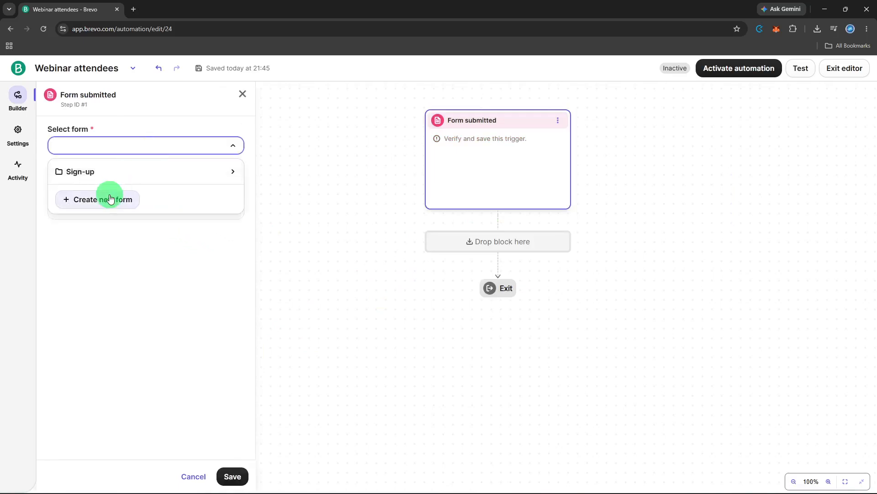
{"action": "left_click", "coordinate": [123, 176]}
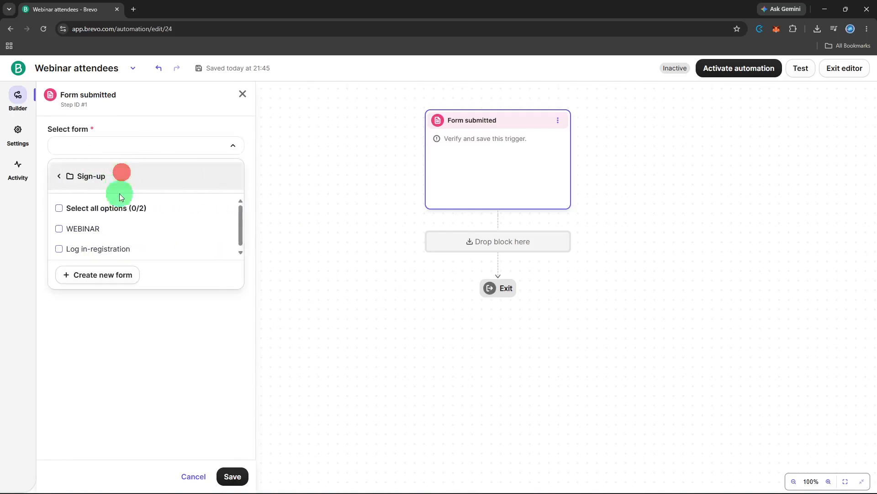
{"action": "left_click", "coordinate": [127, 232]}
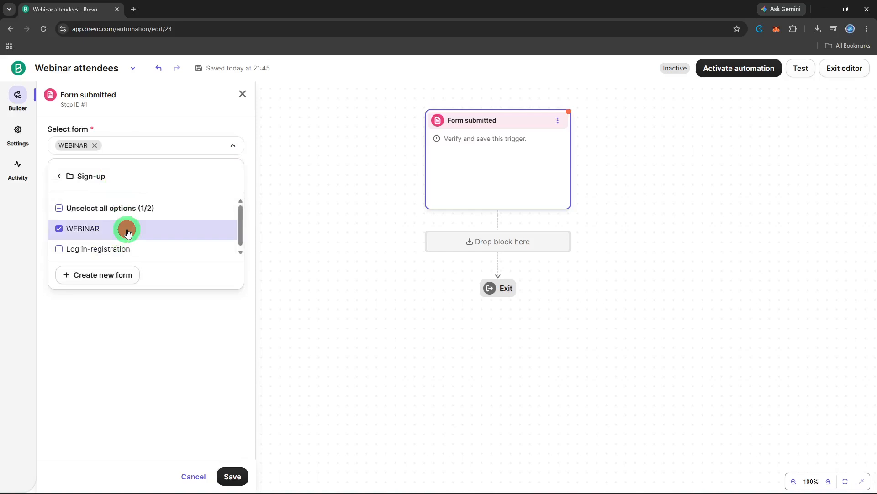
{"action": "left_click", "coordinate": [180, 363]}
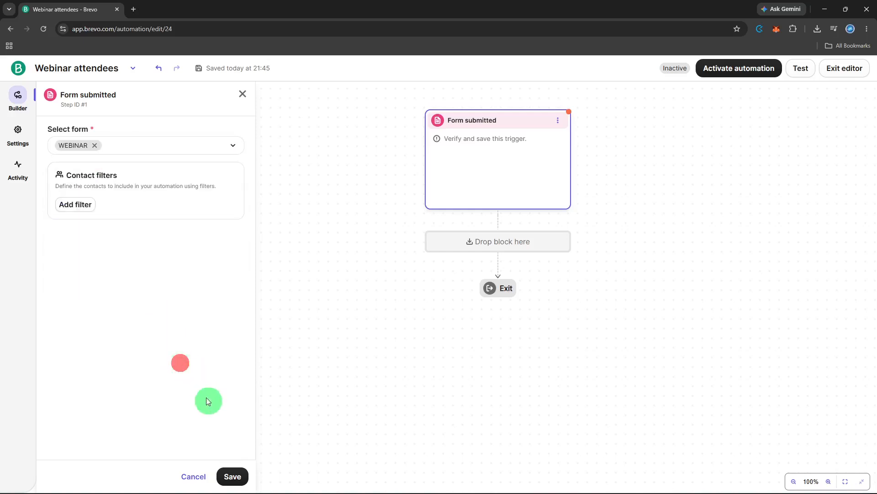
{"action": "left_click", "coordinate": [233, 475]}
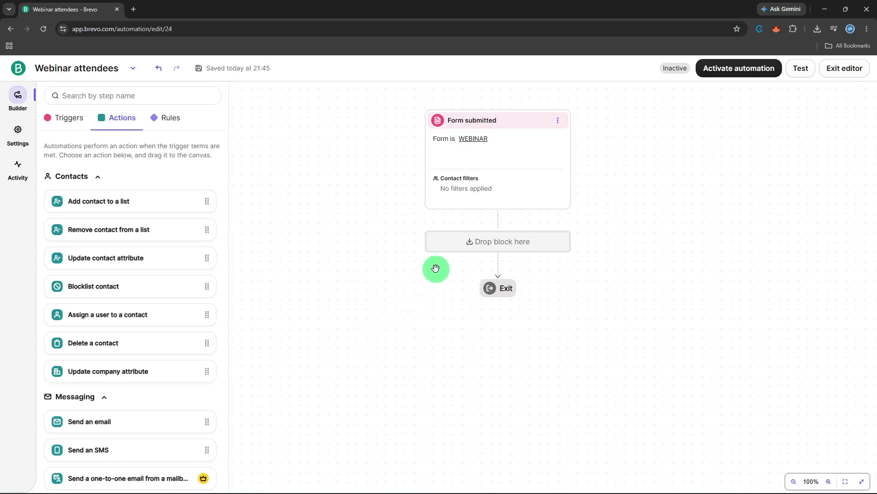
Add an "Add contact to a list" action directly below the Form submitted trigger.
{"action": "left_click", "coordinate": [467, 242]}
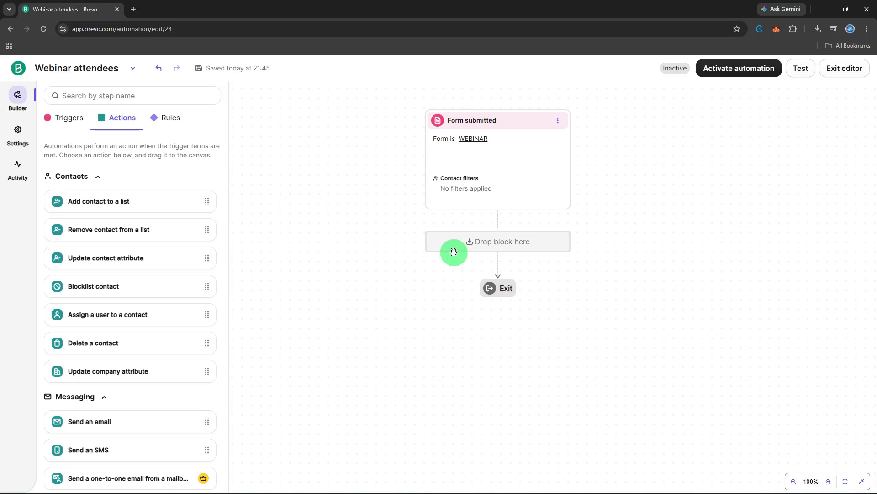
{"action": "left_click", "coordinate": [452, 252]}
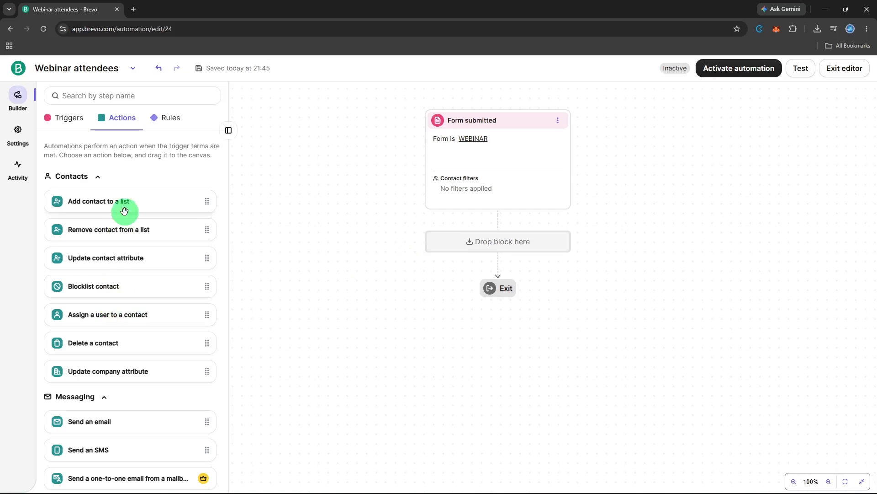
{"action": "left_click_drag", "start_coordinate": [124, 211], "coordinate": [490, 242]}
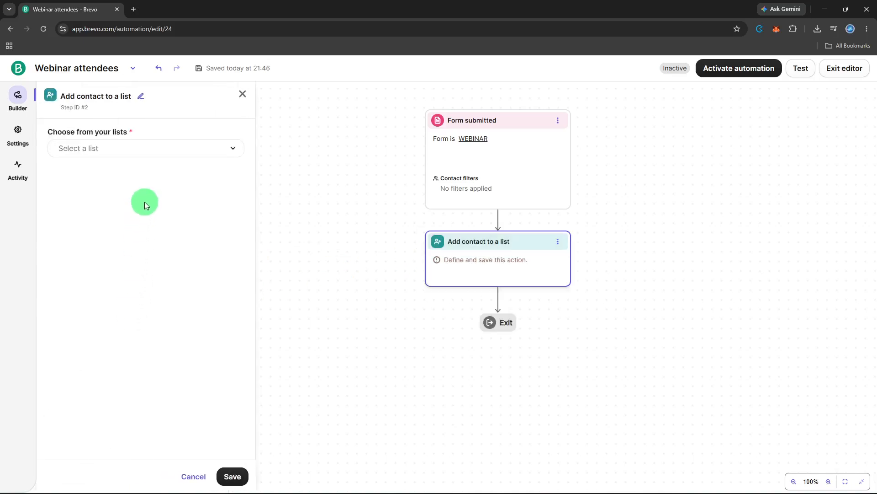
Create a new contact list named "Webinar Attendees" in Your First Folder for the list action.
{"action": "left_click", "coordinate": [153, 151]}
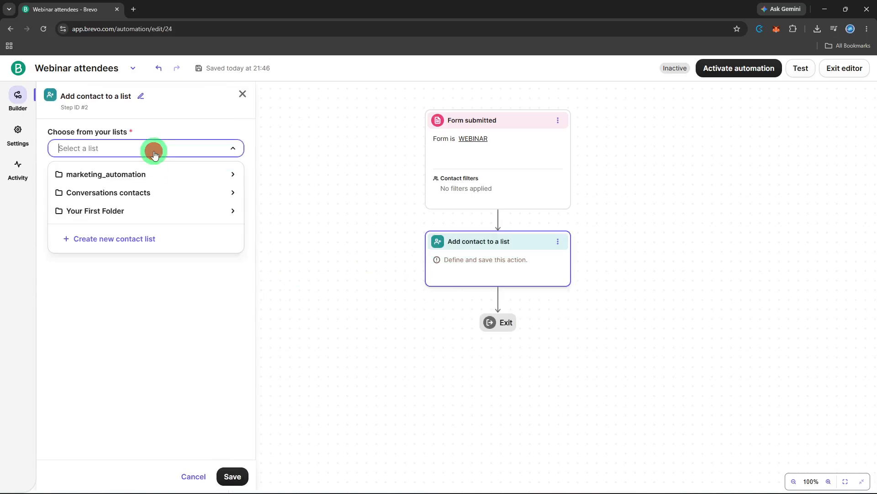
{"action": "left_click", "coordinate": [137, 238]}
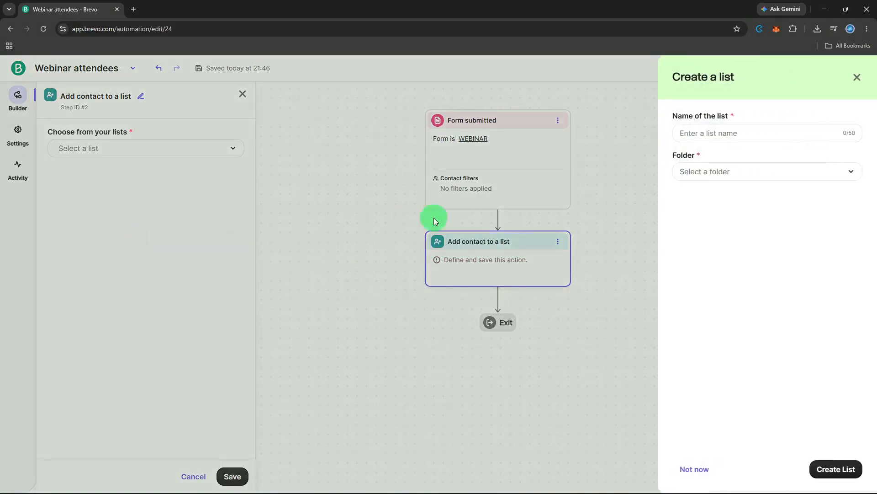
{"action": "left_click", "coordinate": [764, 130]}
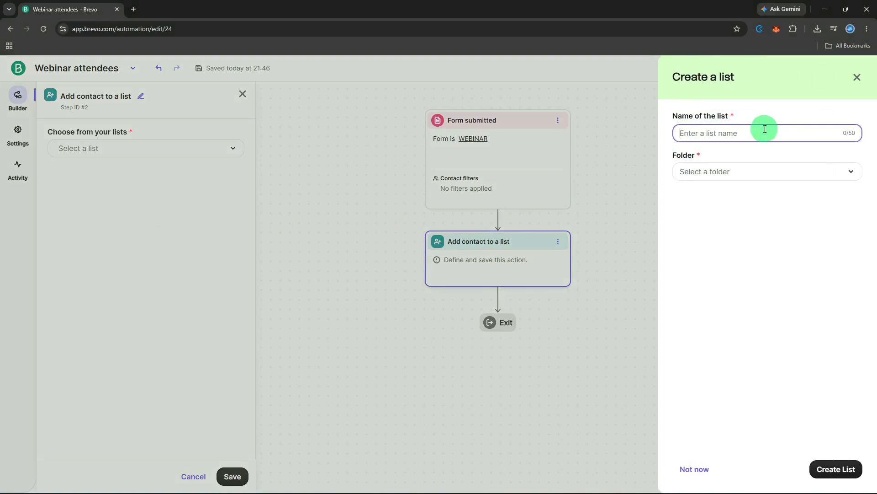
{"action": "type", "text": "Webinar Attendees"}
{"action": "left_click", "coordinate": [754, 171]}
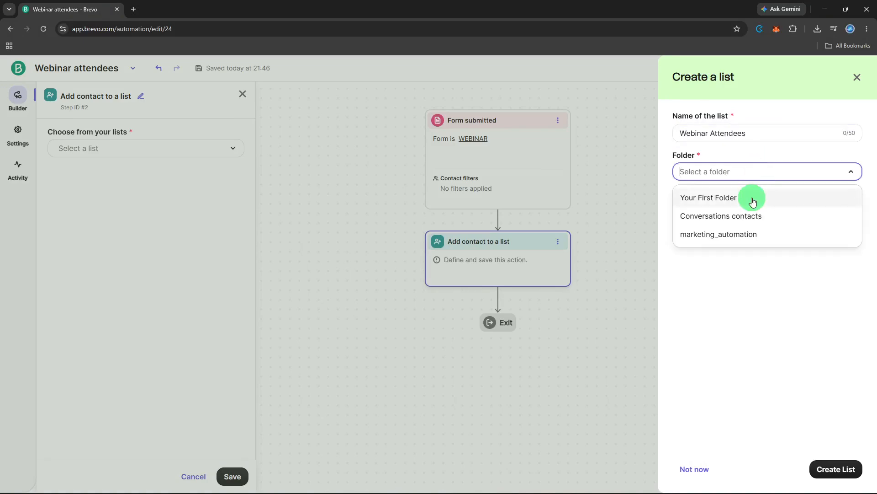
{"action": "left_click", "coordinate": [753, 200]}
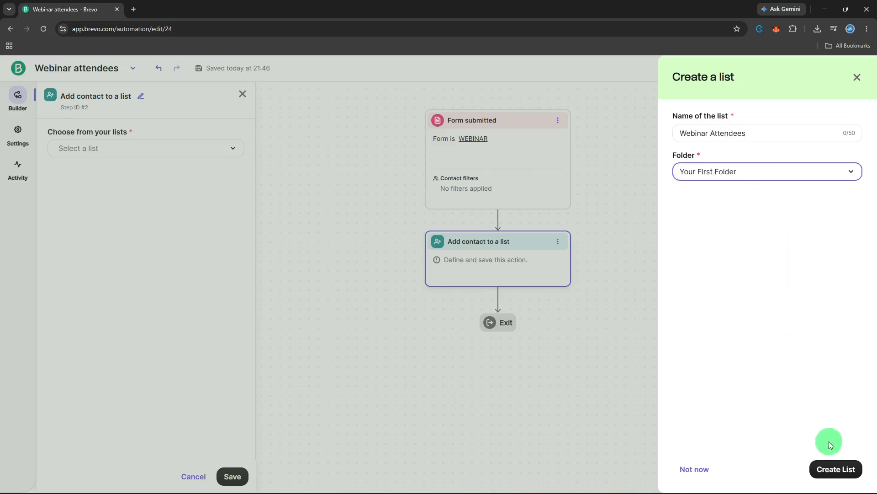
{"action": "left_click", "coordinate": [826, 467]}
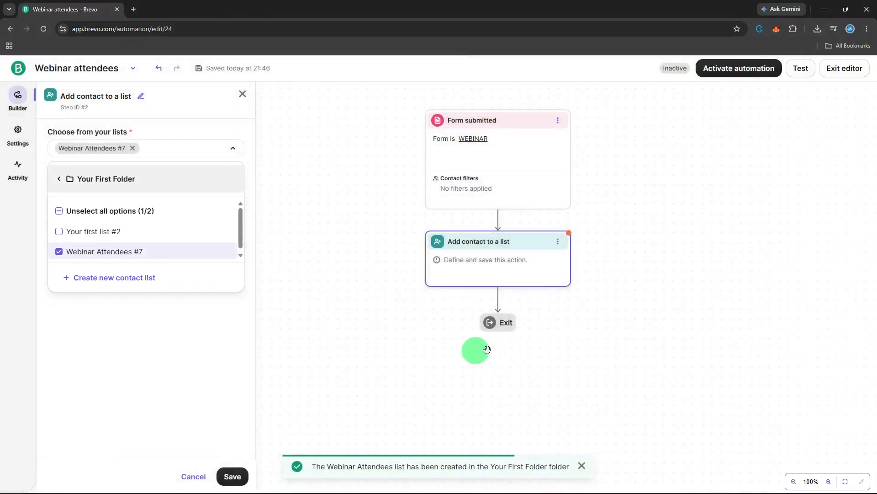
Save the "Add contact to a list" action with the Webinar Attendees list selected.
{"action": "left_click", "coordinate": [206, 255]}
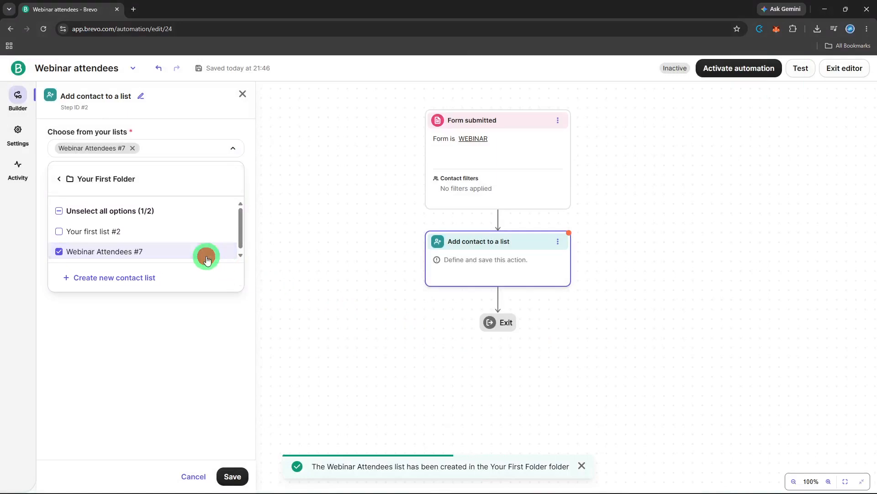
{"action": "left_click", "coordinate": [193, 259]}
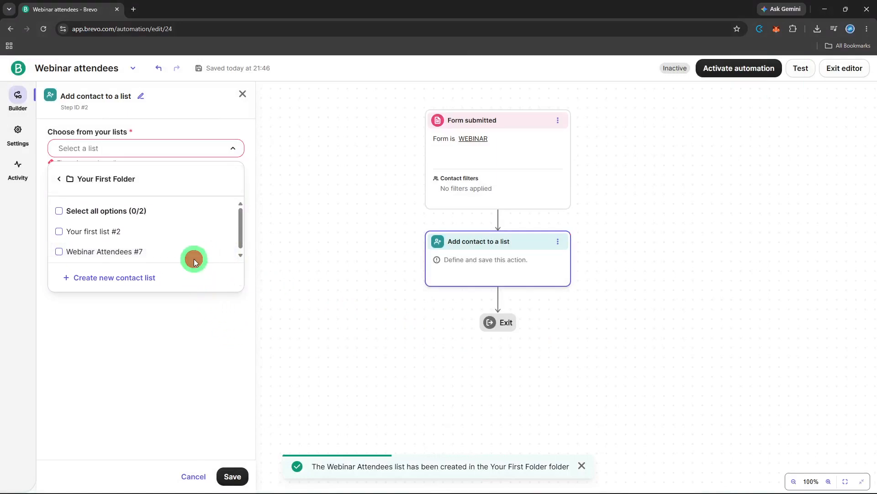
{"action": "left_click", "coordinate": [232, 478]}
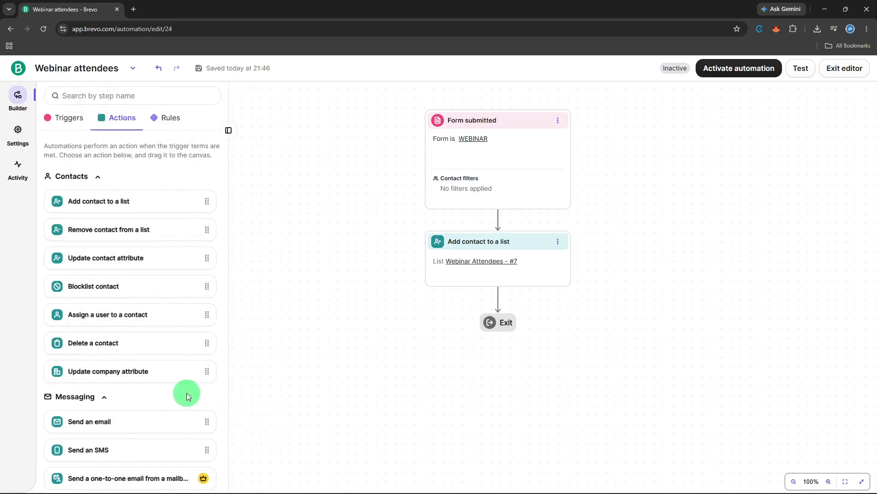
Add an "Update company attribute" action after the "Add contact to a list" action.
{"action": "scroll", "coordinate": [187, 396], "scroll_direction": "down", "scroll_amount": 4}
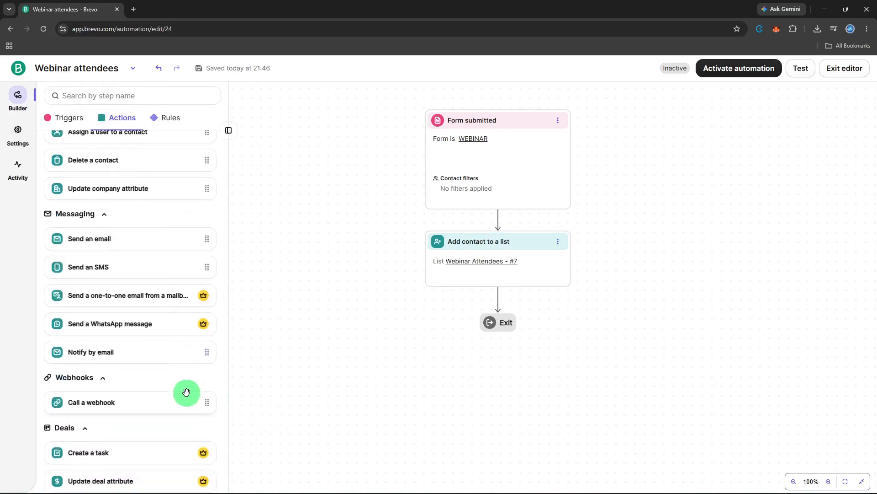
{"action": "scroll", "coordinate": [186, 393], "scroll_direction": "down", "scroll_amount": 3}
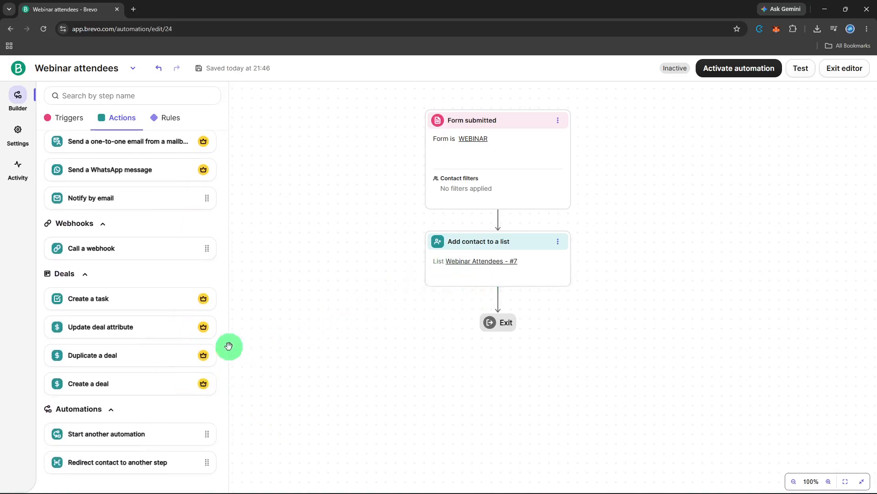
{"action": "scroll", "coordinate": [183, 363], "scroll_direction": "up", "scroll_amount": 3}
{"action": "scroll", "coordinate": [185, 364], "scroll_direction": "up", "scroll_amount": 4}
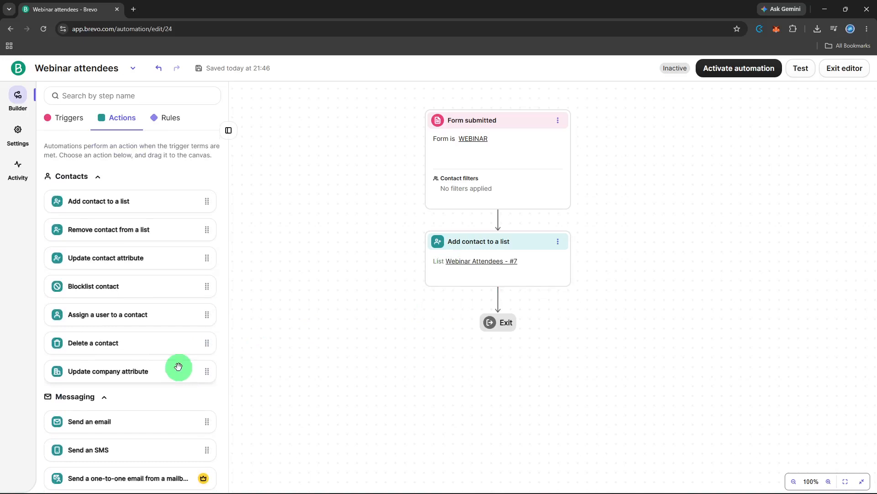
{"action": "left_click_drag", "start_coordinate": [178, 369], "coordinate": [573, 293]}
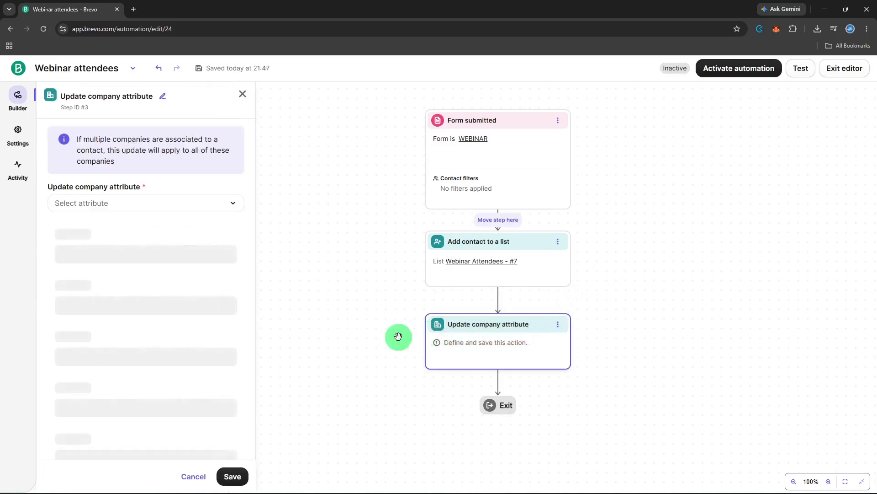
Configure the company attribute action to update Industry with the new value 0111 and save it.
{"action": "left_click", "coordinate": [196, 213]}
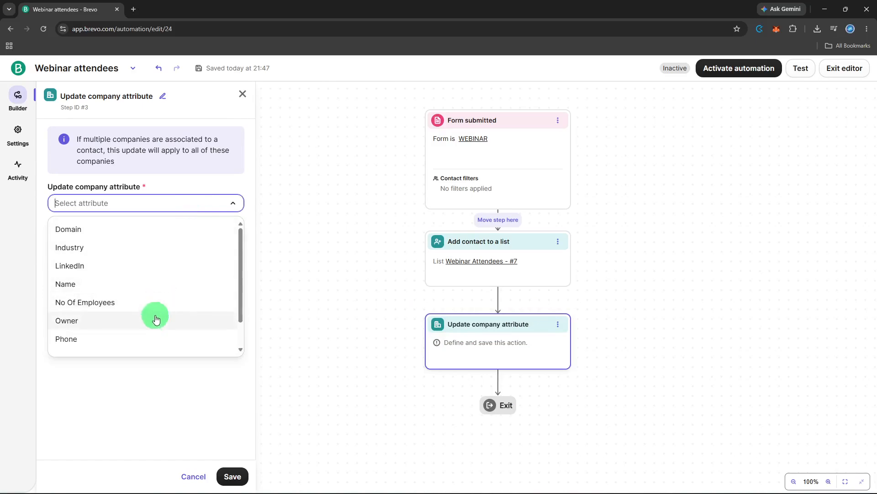
{"action": "scroll", "coordinate": [145, 339], "scroll_direction": "down", "scroll_amount": 1}
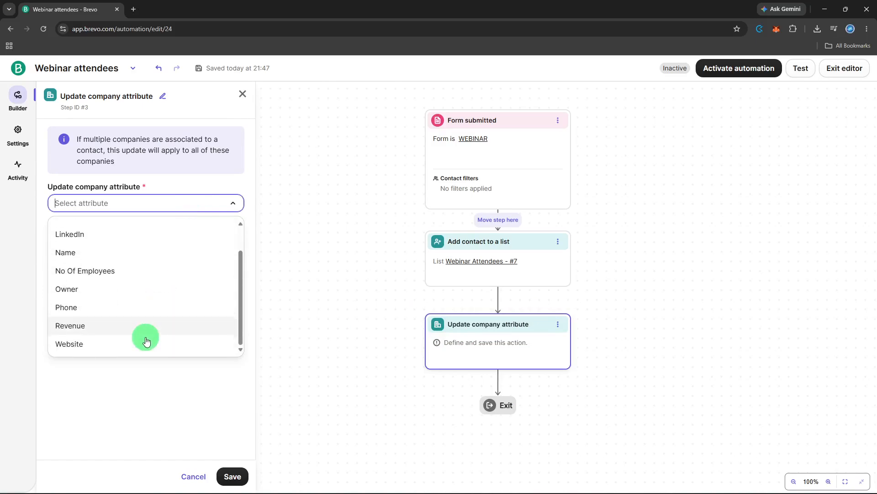
{"action": "scroll", "coordinate": [148, 329], "scroll_direction": "up", "scroll_amount": 1}
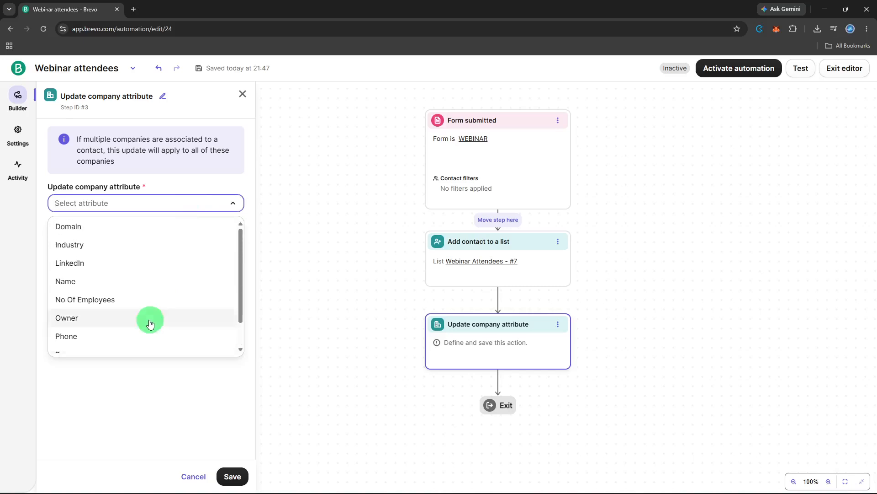
{"action": "left_click", "coordinate": [175, 258]}
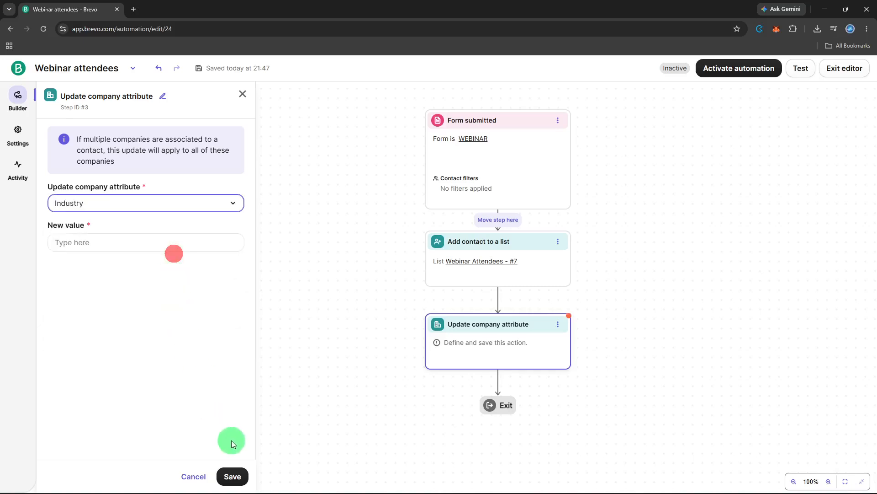
{"action": "left_click", "coordinate": [171, 238]}
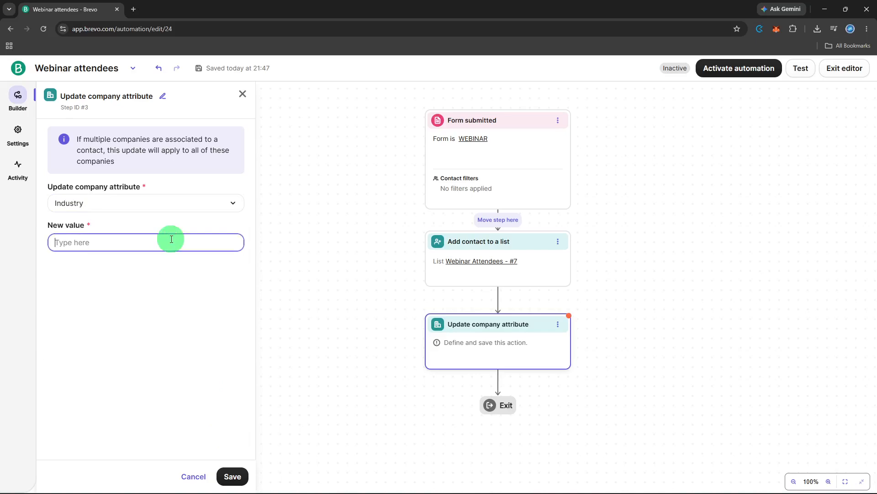
{"action": "type", "text": "0111"}
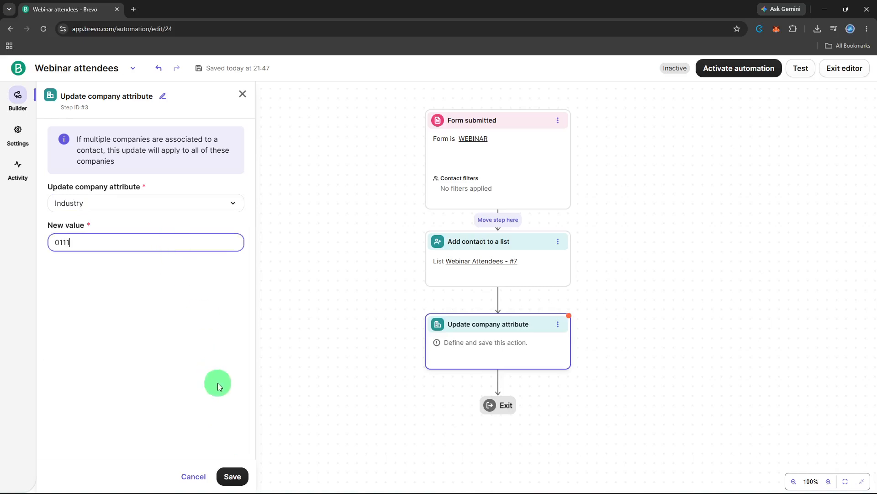
{"action": "left_click", "coordinate": [233, 475]}
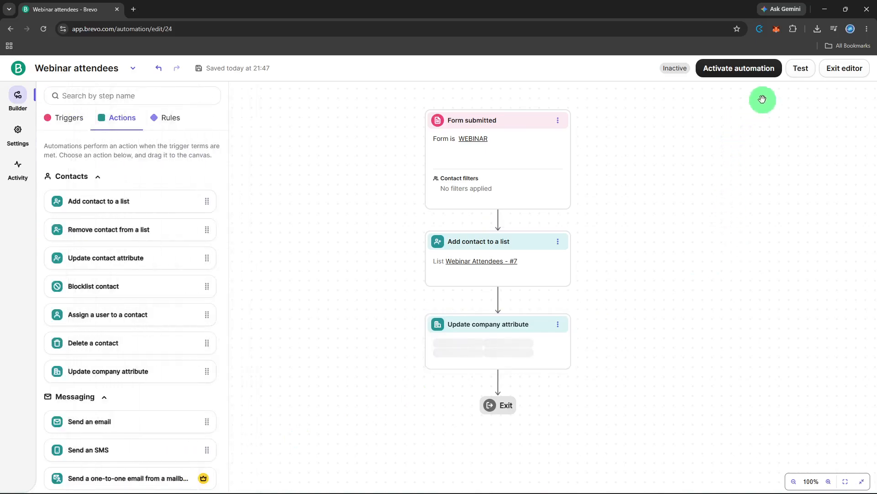
Check the message testing options for the automation and close them.
{"action": "left_click", "coordinate": [792, 79]}
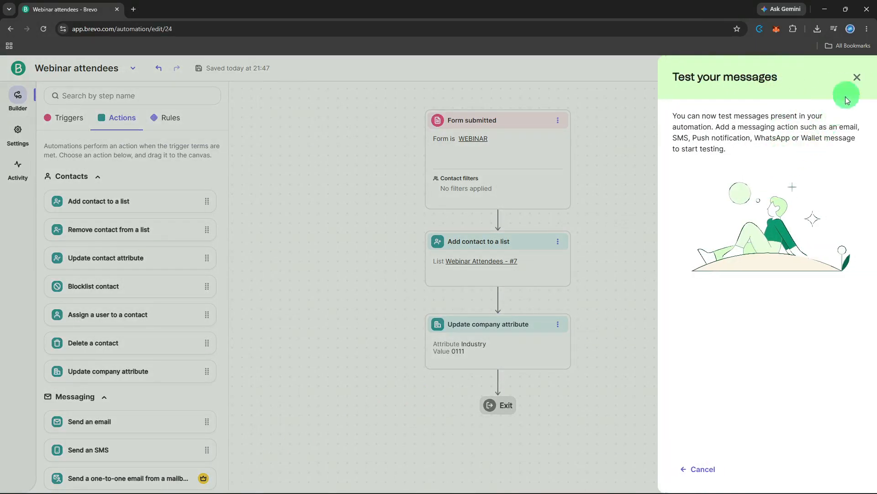
{"action": "left_click", "coordinate": [857, 77]}
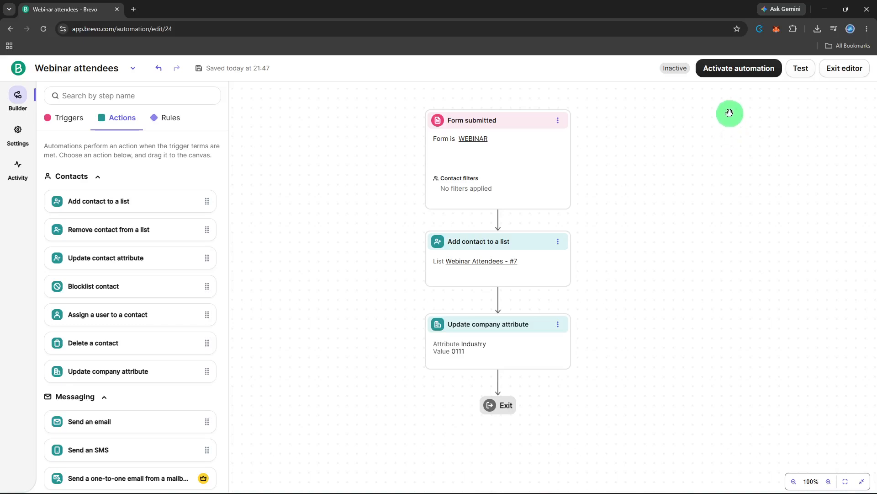
Activate the Webinar attendees automation, leaving contact re-entry after exit turned off.
{"action": "left_click", "coordinate": [729, 78]}
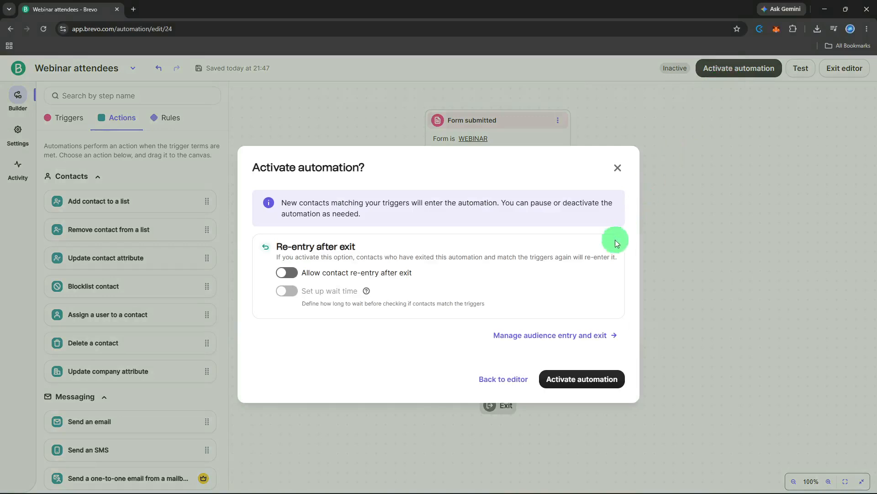
{"action": "left_click", "coordinate": [568, 374]}
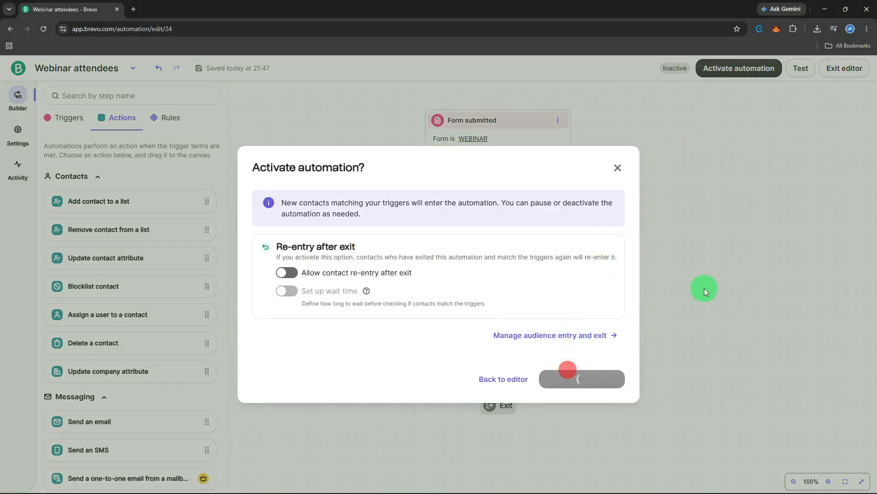